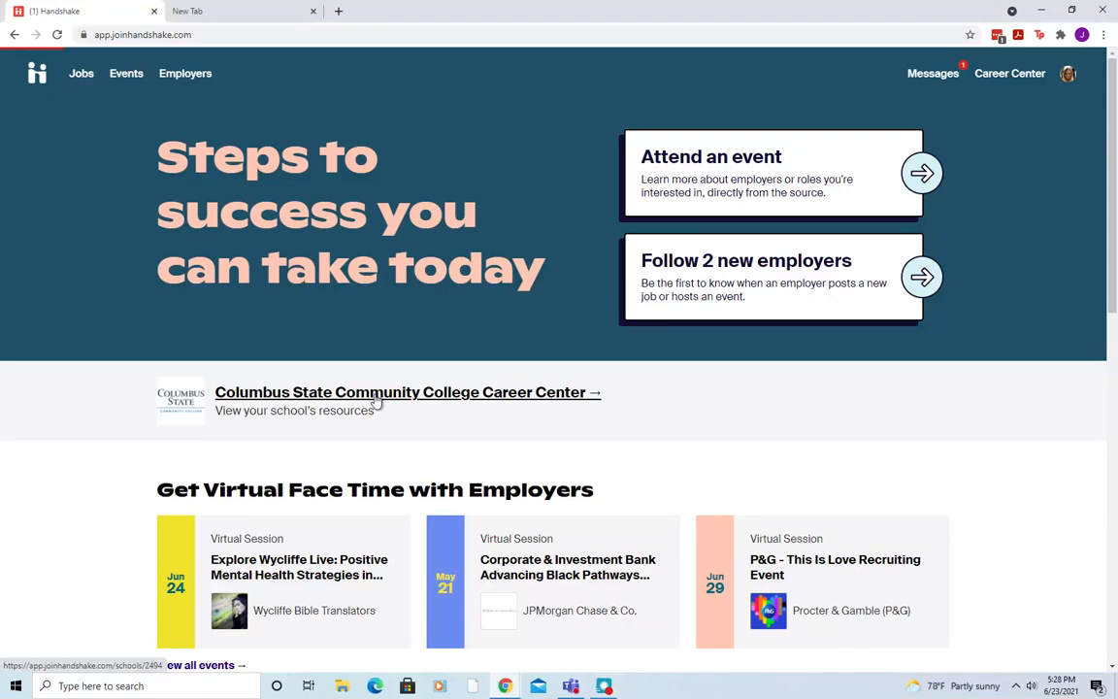
# - View the Columbus State Community College career center page and its full public staff list
pyautogui.click(376, 400)
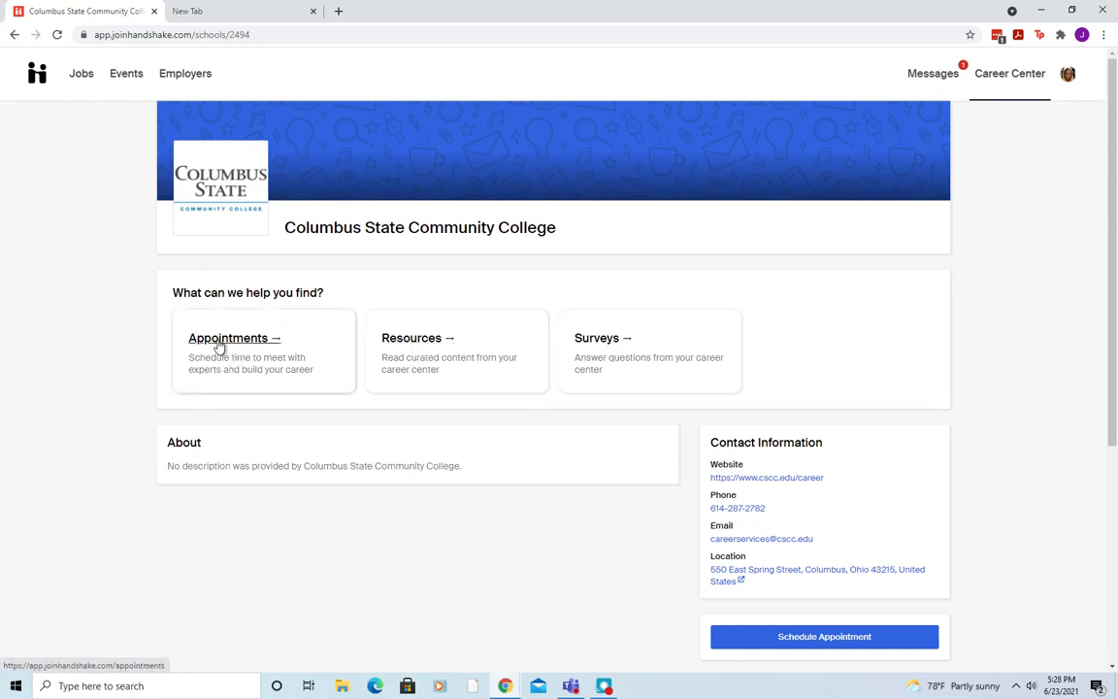
pyautogui.scroll(-2, 874, 388)
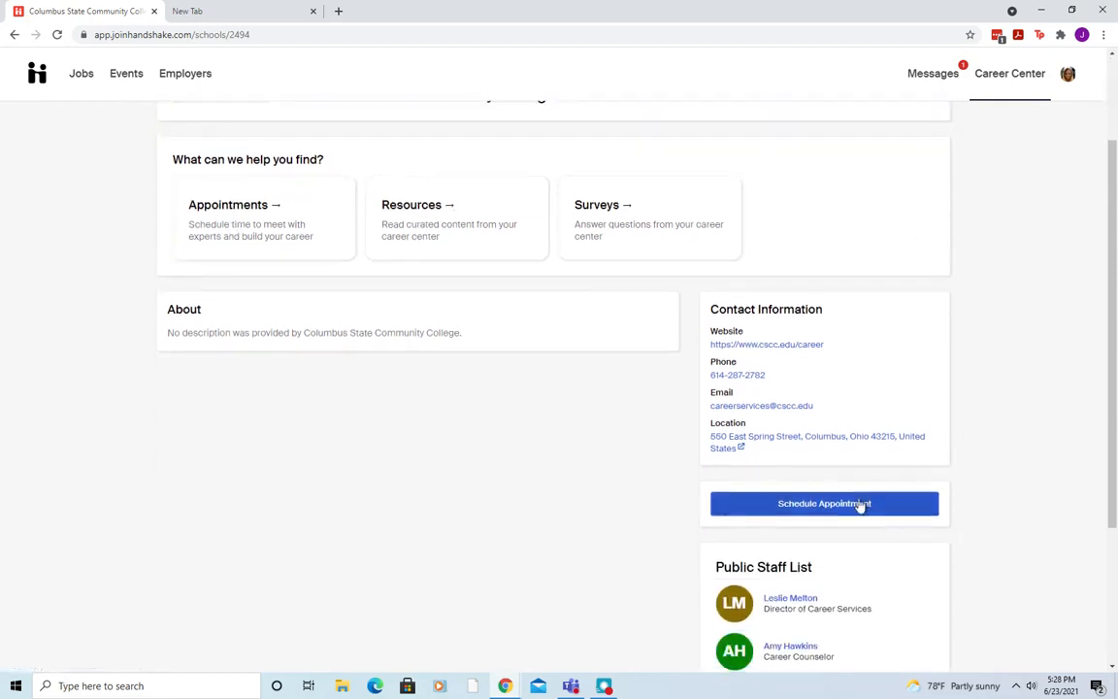
pyautogui.scroll(-3, 971, 480)
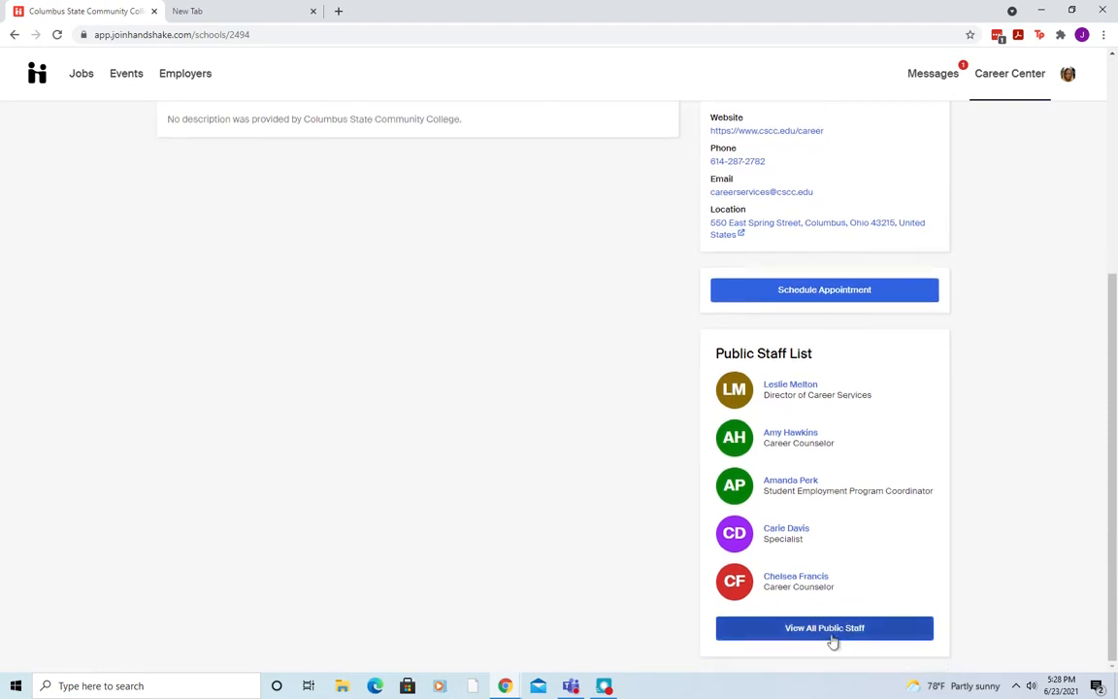
pyautogui.click(832, 639)
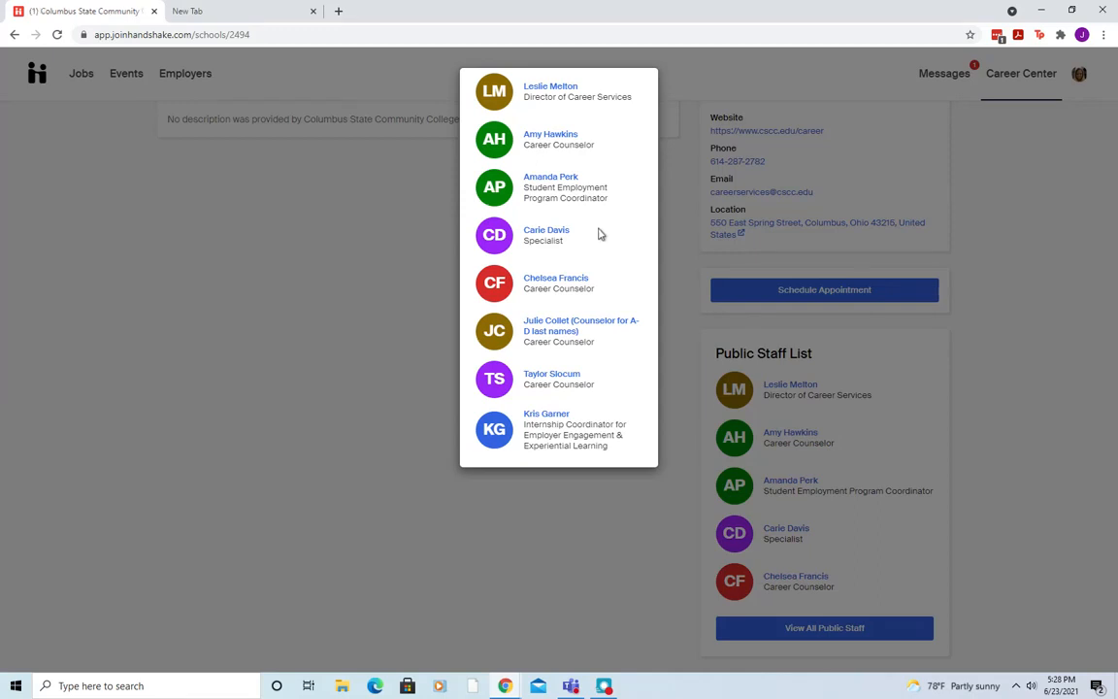
pyautogui.click(405, 269)
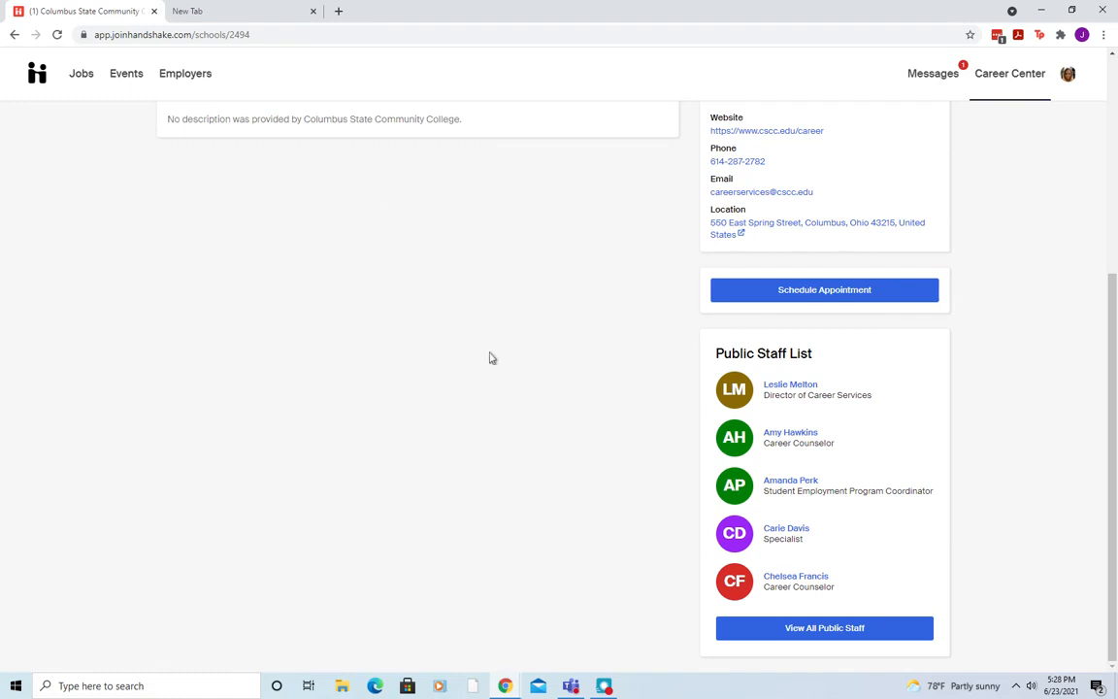
pyautogui.scroll(5, 402, 375)
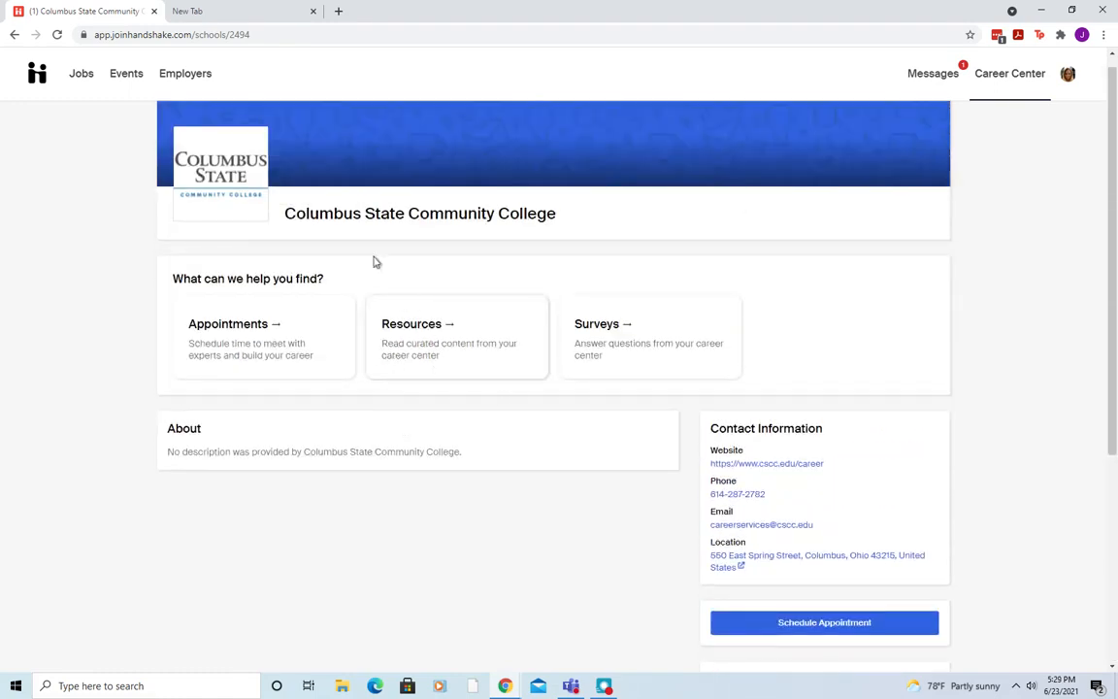
# - Schedule a new Student - Career Services Resume Review appointment and show its available slots
pyautogui.click(218, 334)
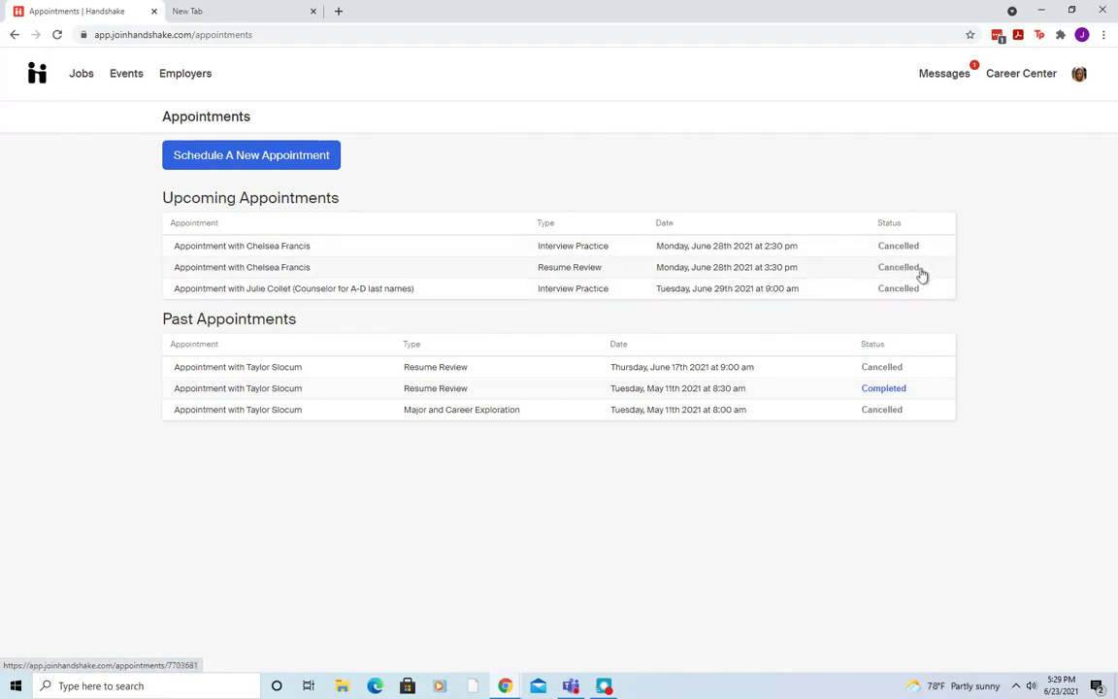
pyautogui.click(253, 159)
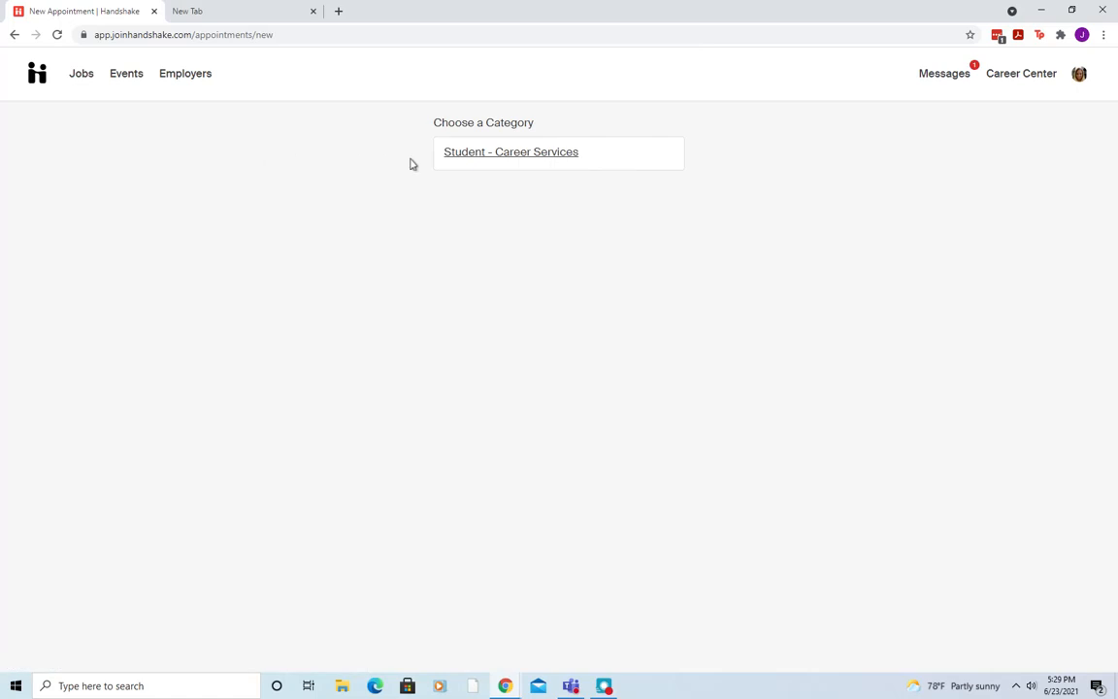
pyautogui.click(575, 165)
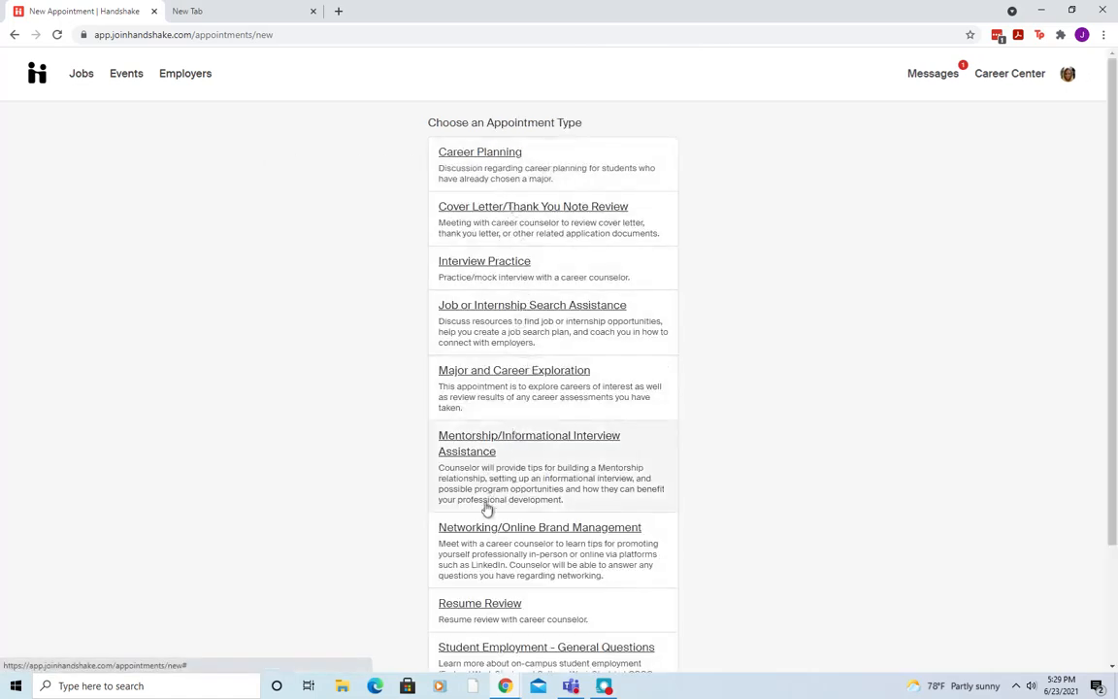
pyautogui.scroll(-1, 563, 472)
pyautogui.scroll(-1, 594, 392)
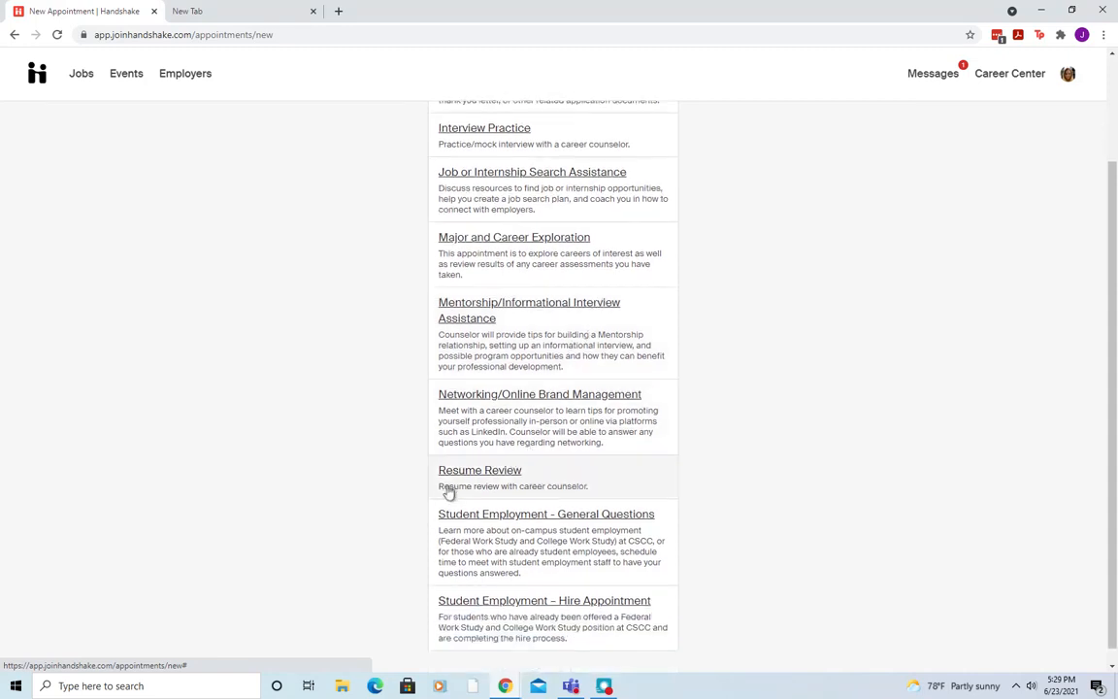
pyautogui.click(473, 472)
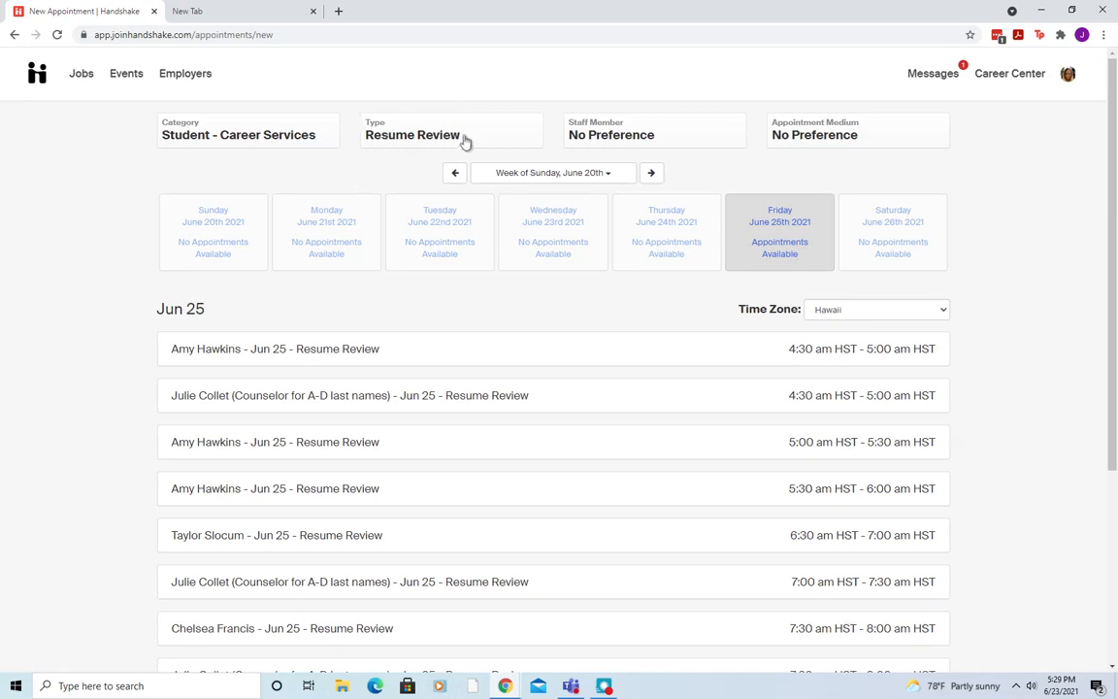
pyautogui.click(616, 142)
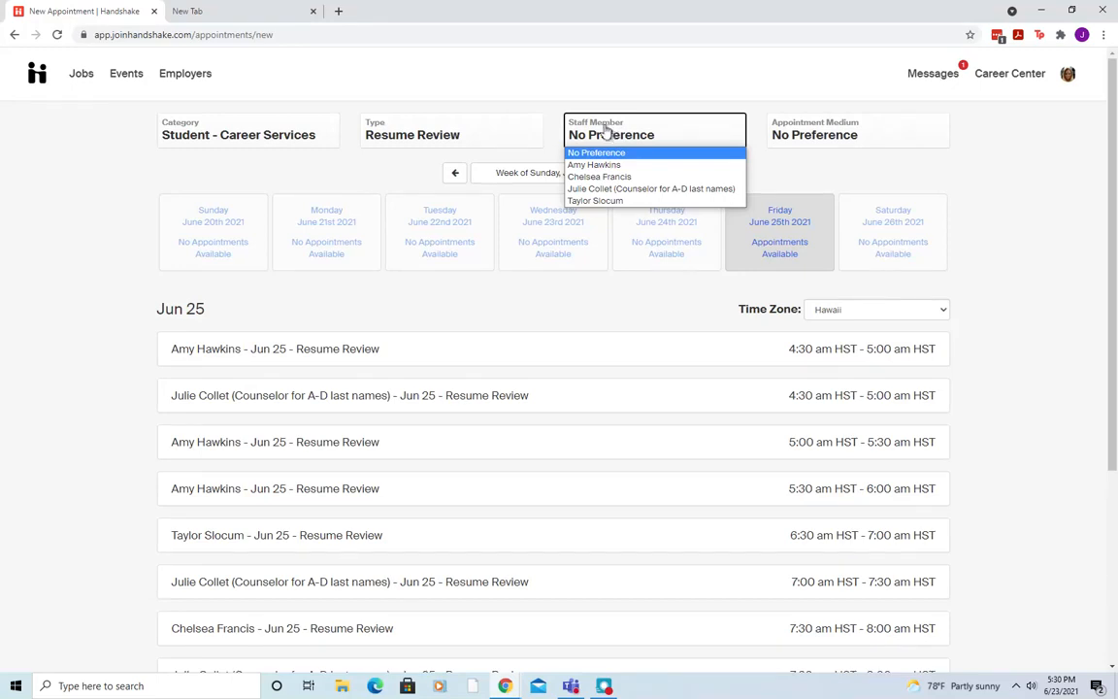
pyautogui.click(617, 203)
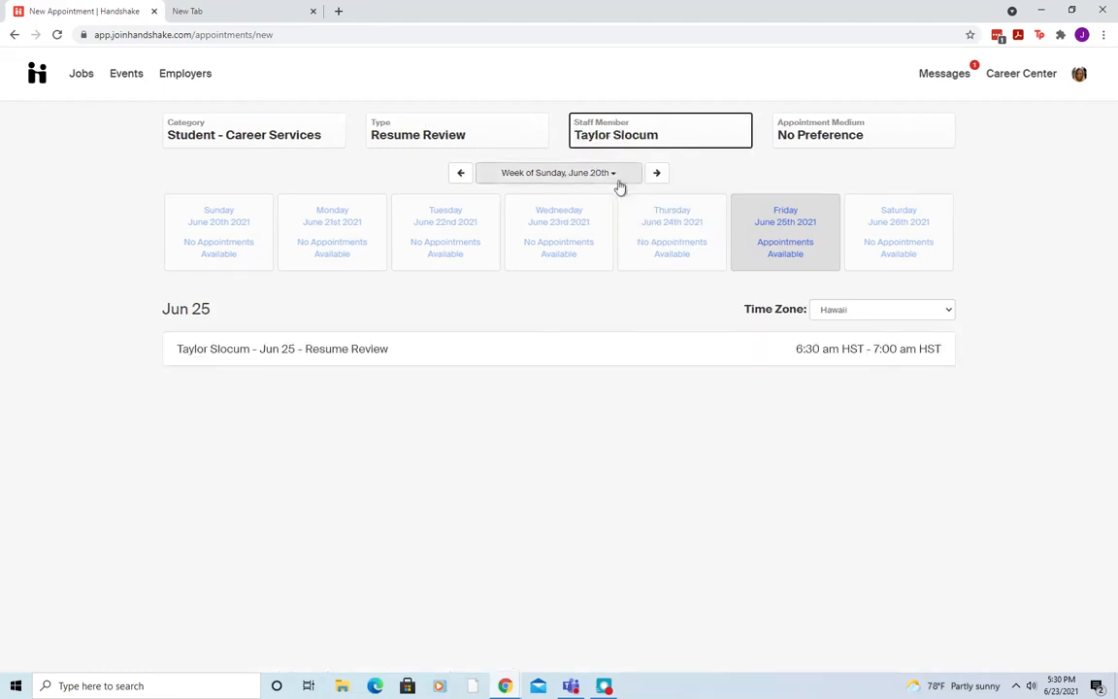
pyautogui.click(860, 135)
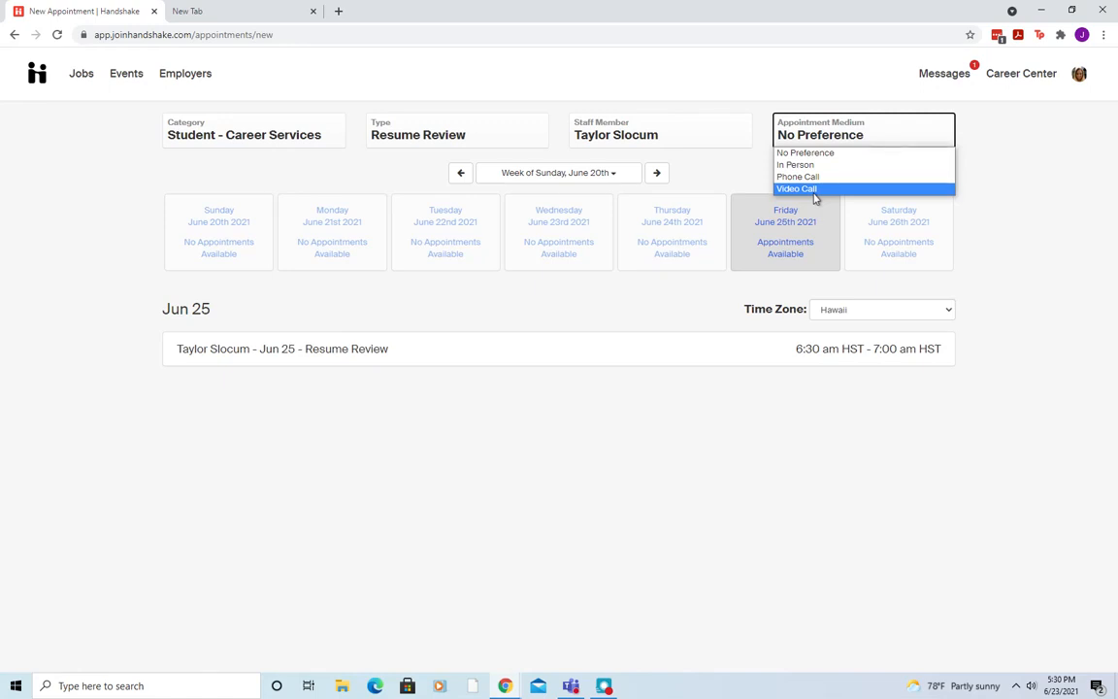
pyautogui.click(815, 191)
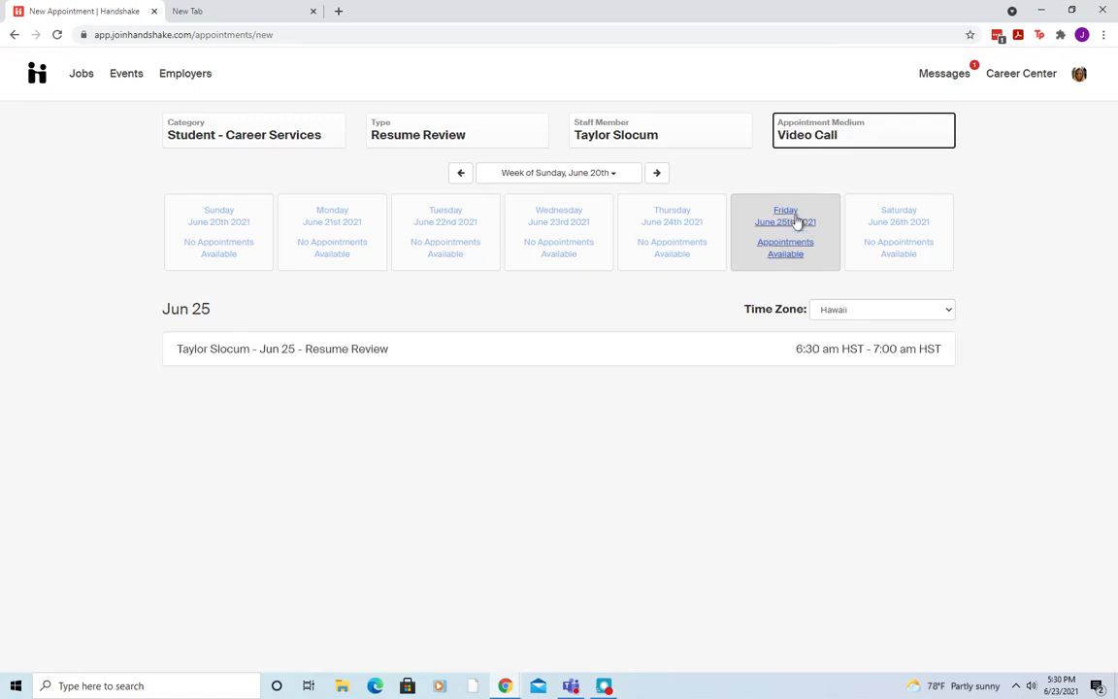
pyautogui.click(954, 311)
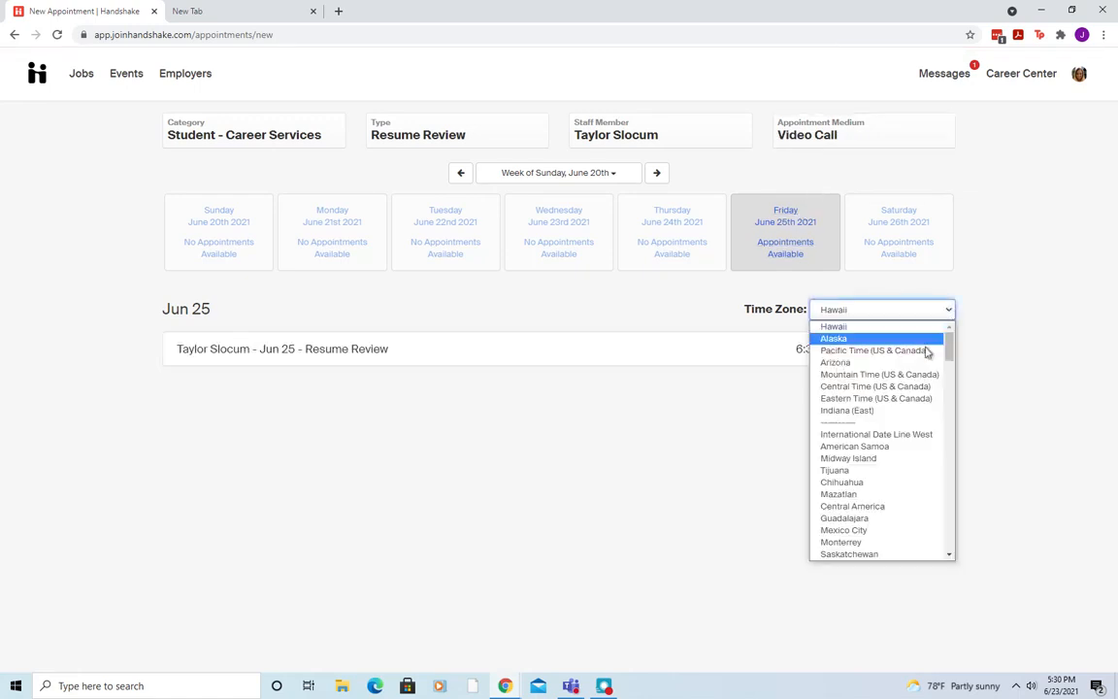
pyautogui.click(914, 399)
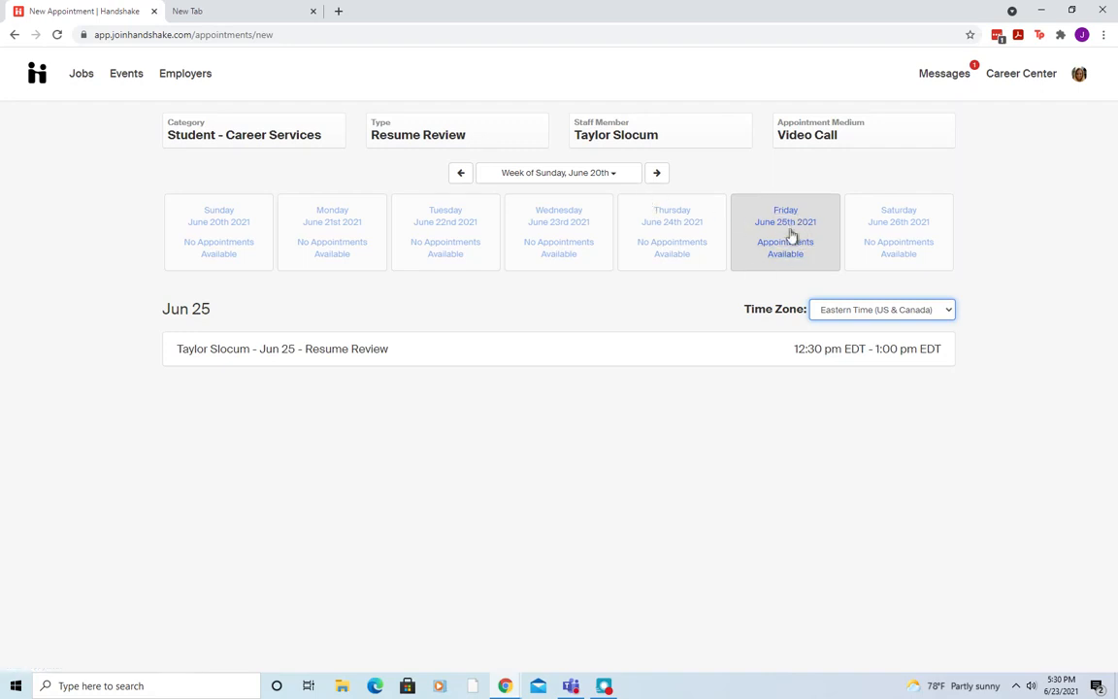
pyautogui.click(657, 174)
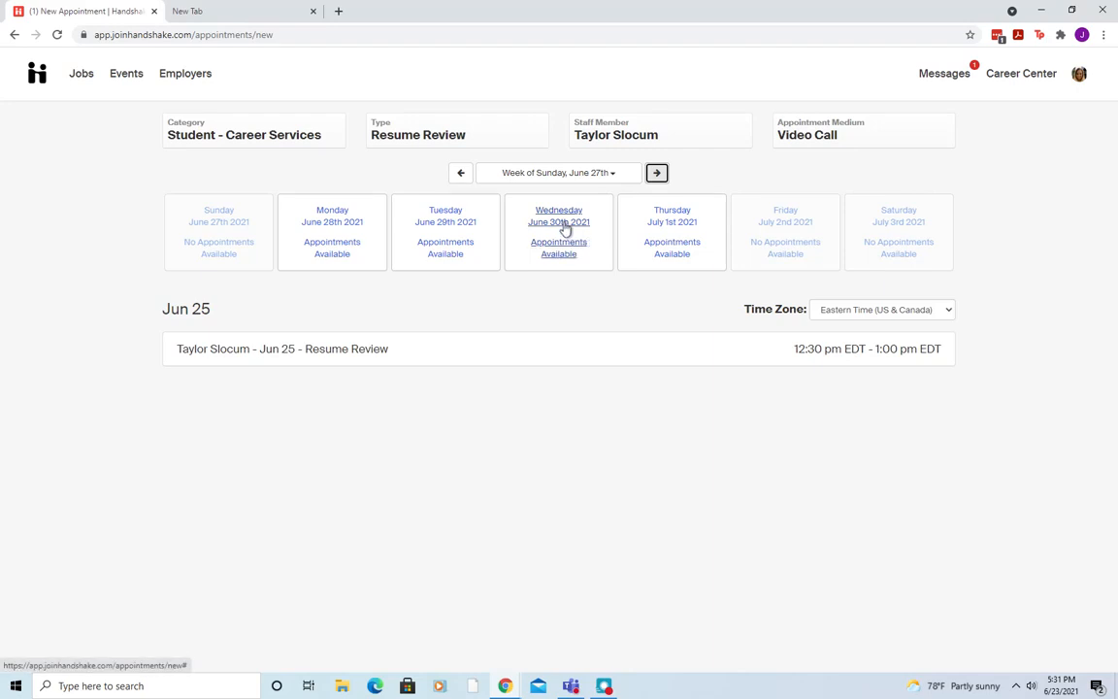
# - Select the Wednesday June 30th 10:00 am EDT Resume Review slot to start its request form
pyautogui.click(566, 228)
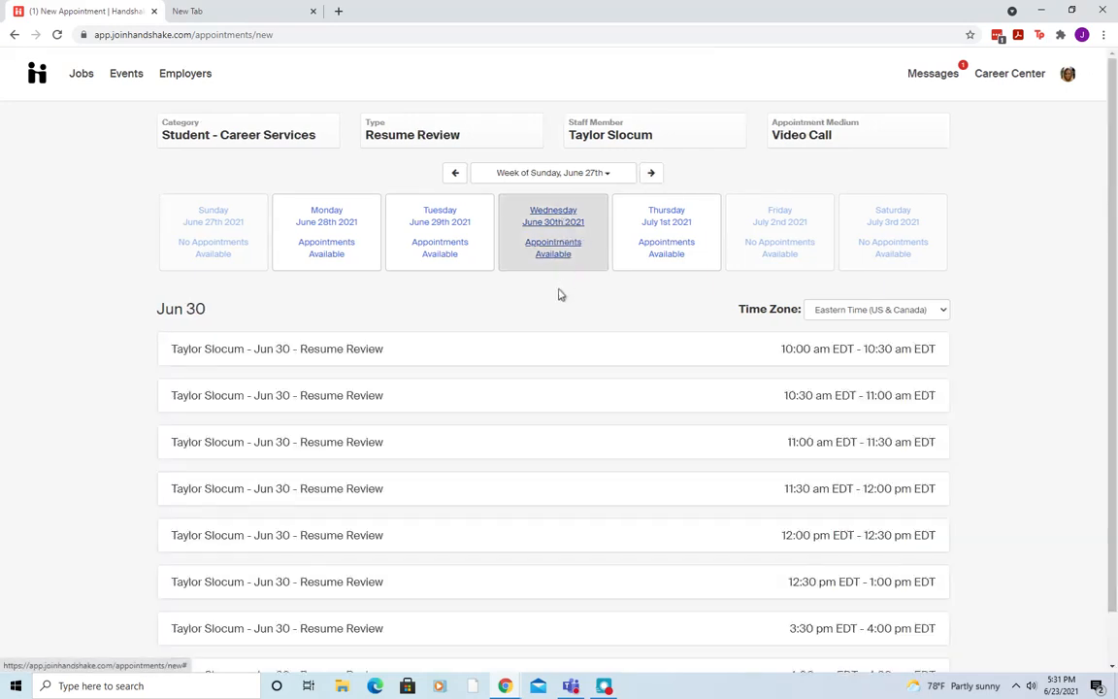
pyautogui.scroll(-1, 549, 510)
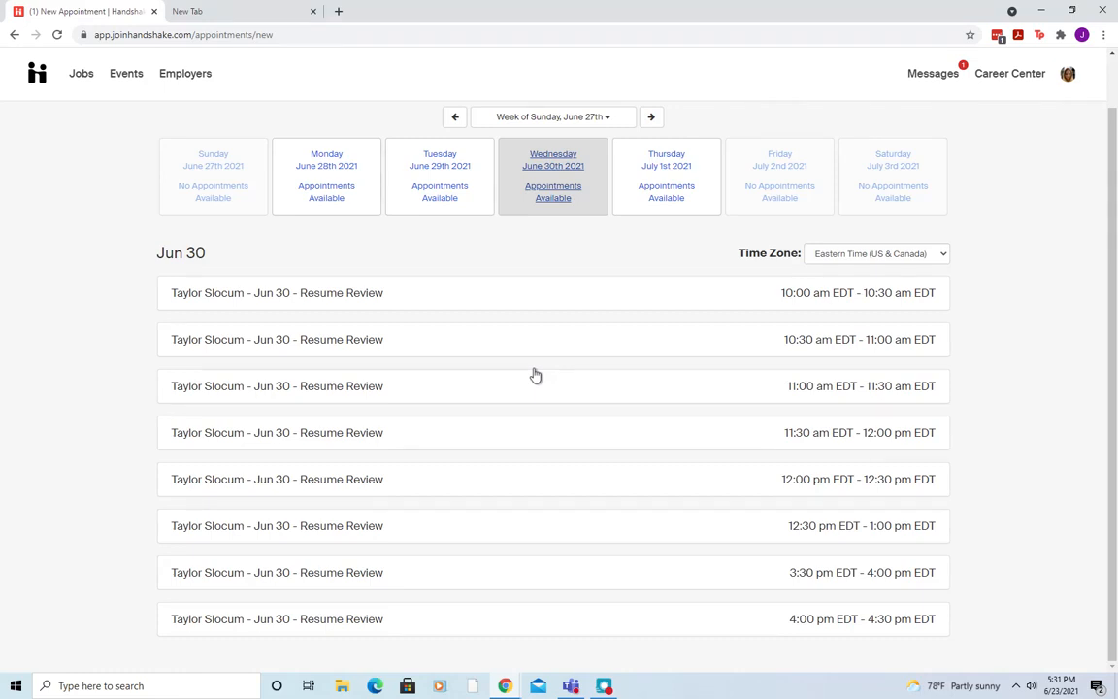
pyautogui.click(384, 306)
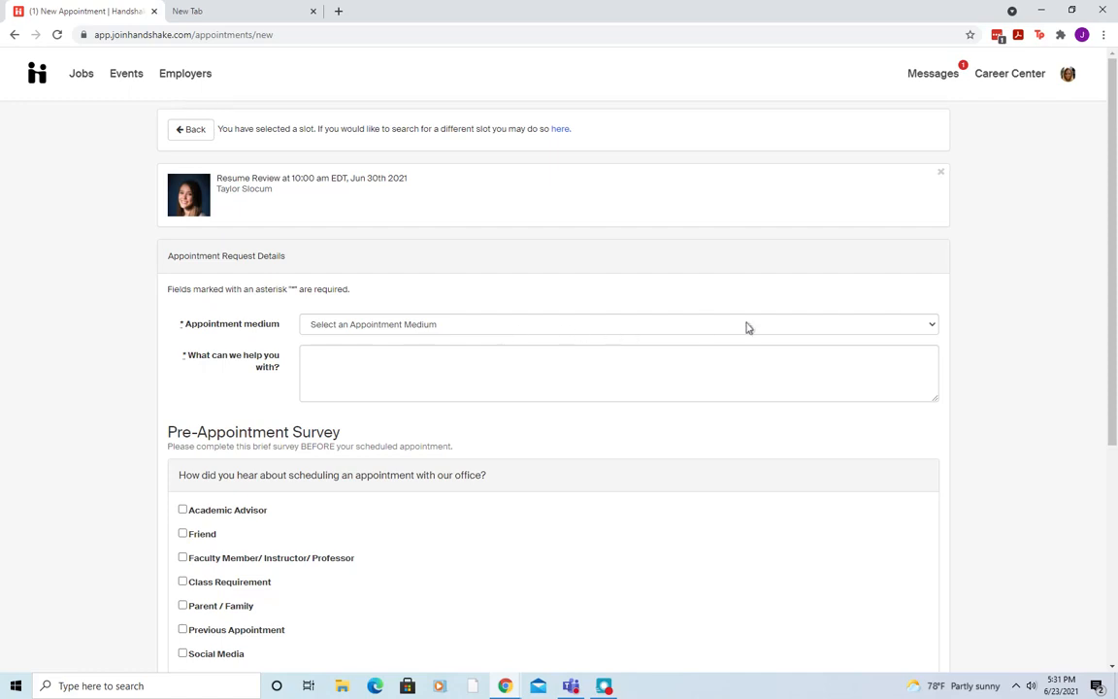
pyautogui.click(930, 327)
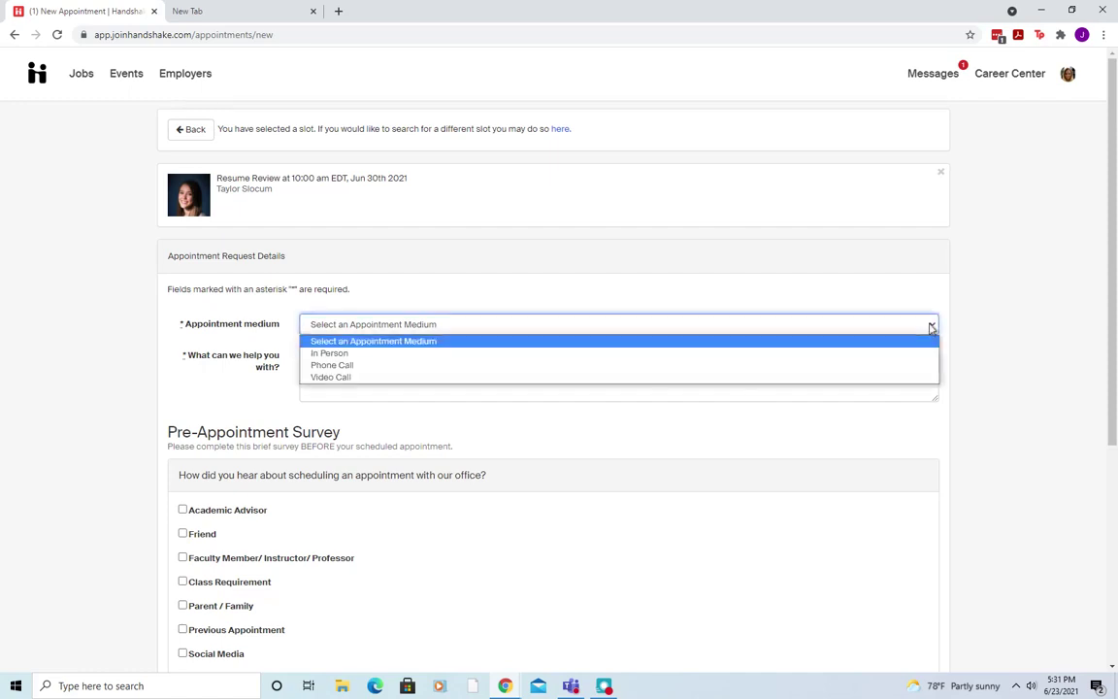
# - Choose Video Call, mark CSCC Website, acknowledge the resume upload, and submit; description can't be blank error
pyautogui.click(914, 379)
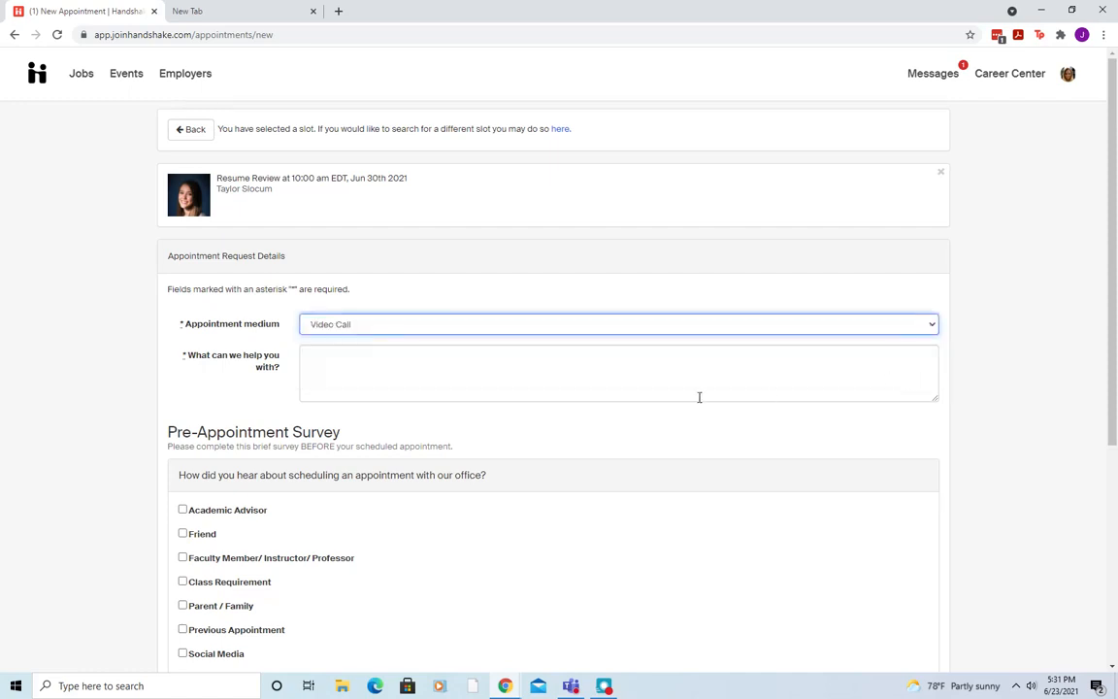
pyautogui.click(311, 361)
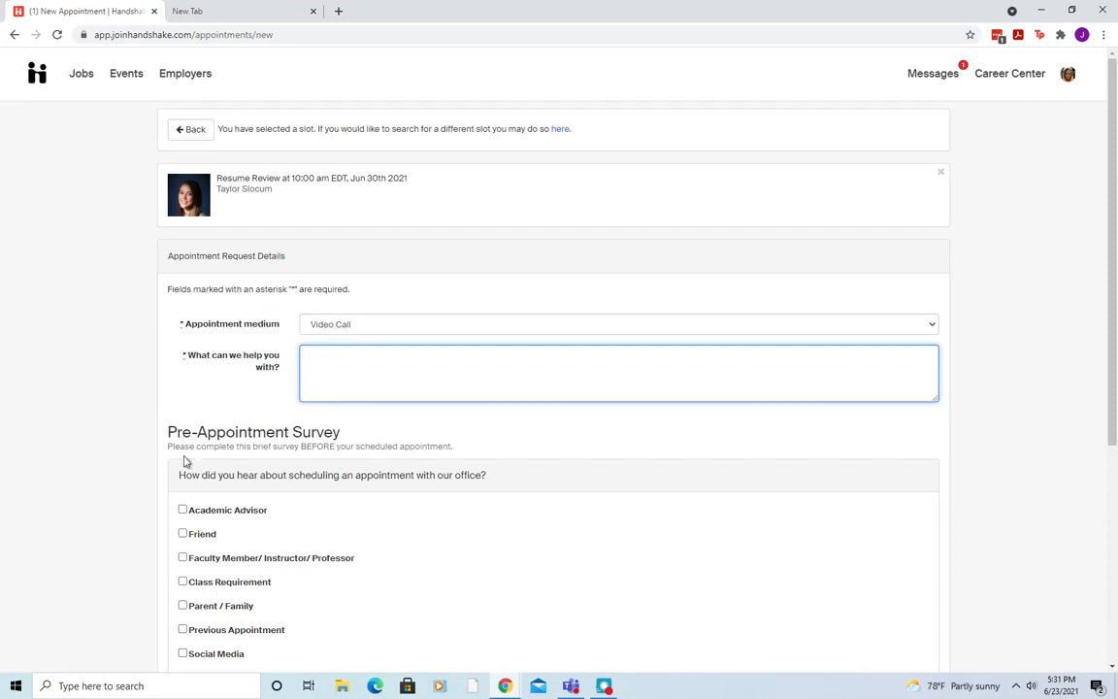
pyautogui.scroll(-2, 262, 442)
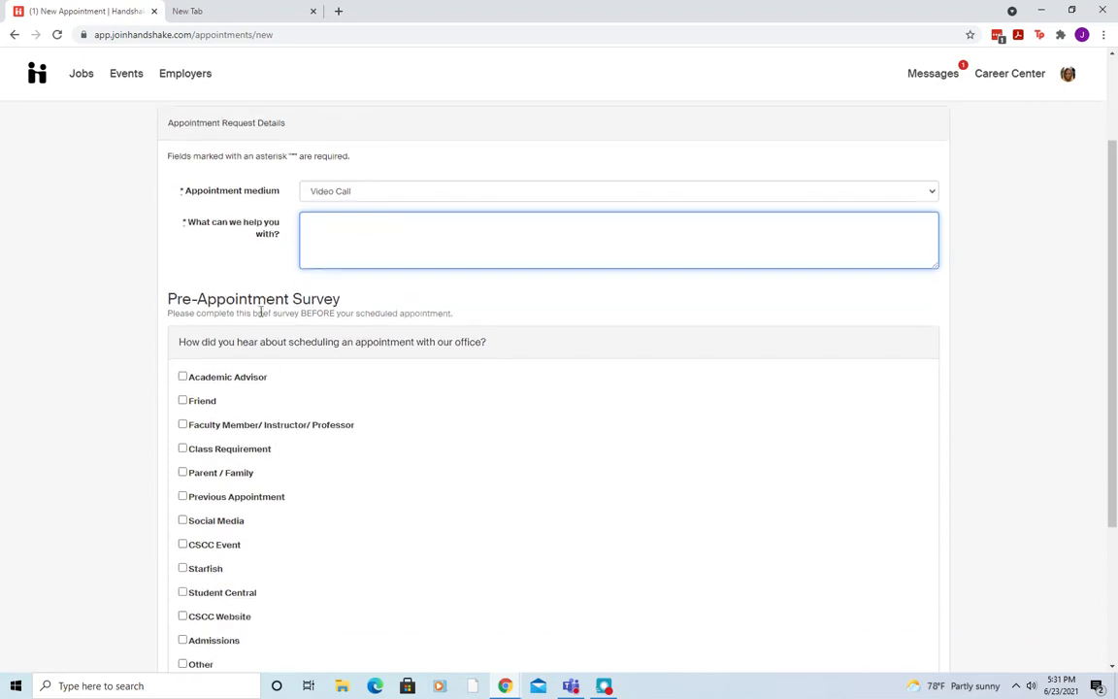
pyautogui.scroll(-2, 272, 311)
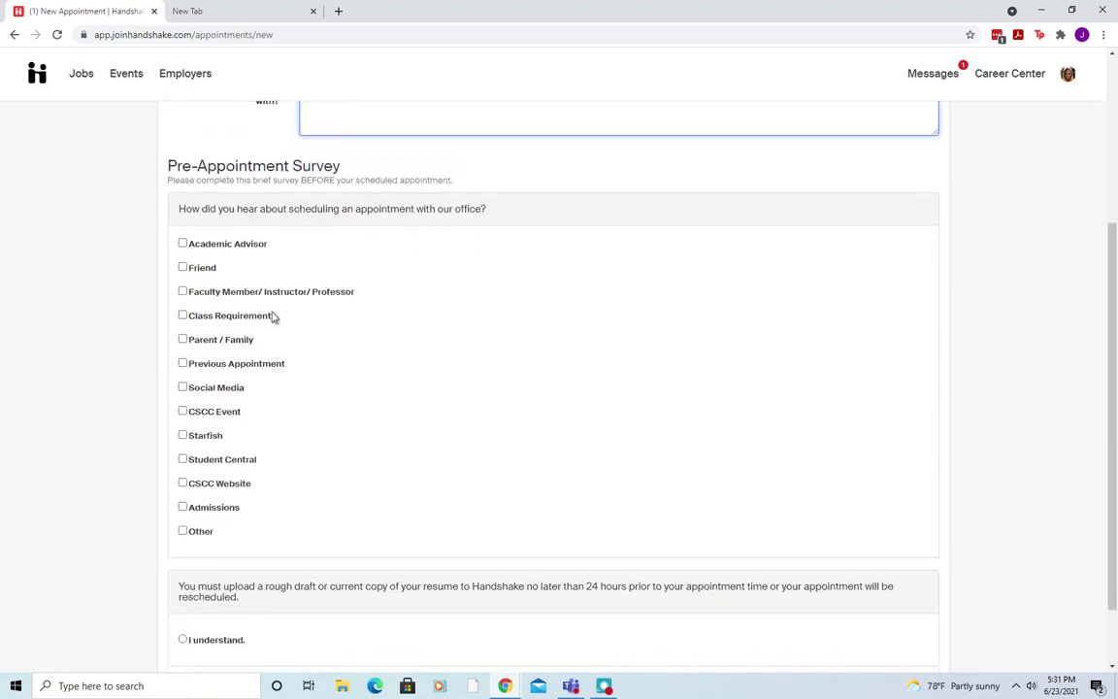
pyautogui.click(184, 488)
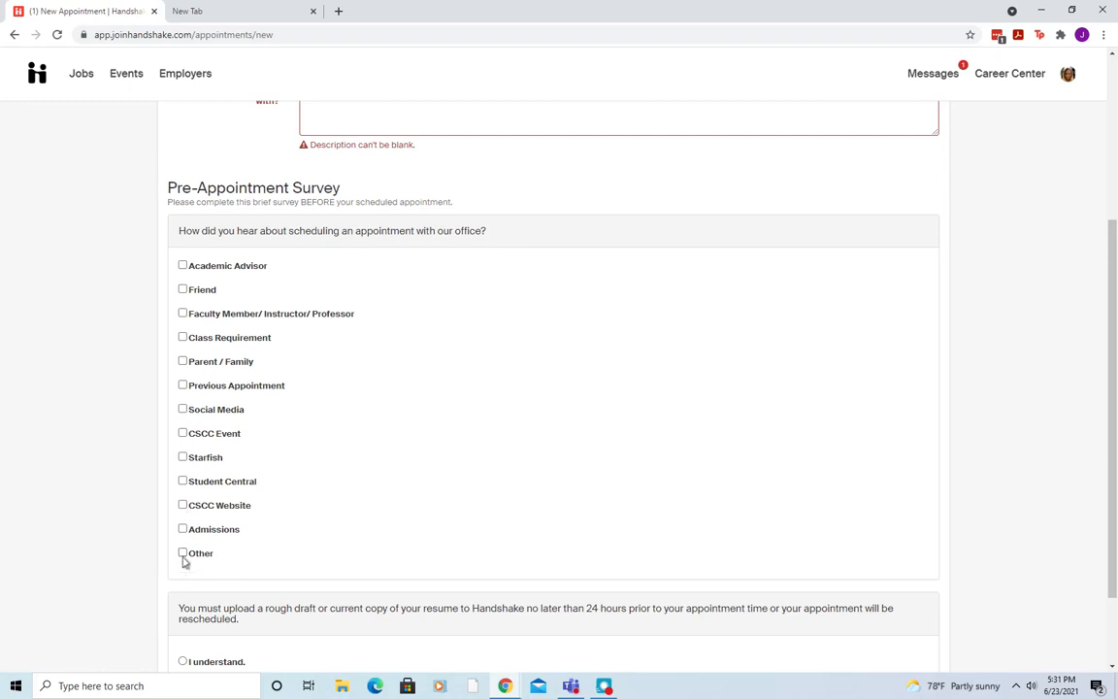
pyautogui.click(184, 505)
pyautogui.scroll(-2, 502, 460)
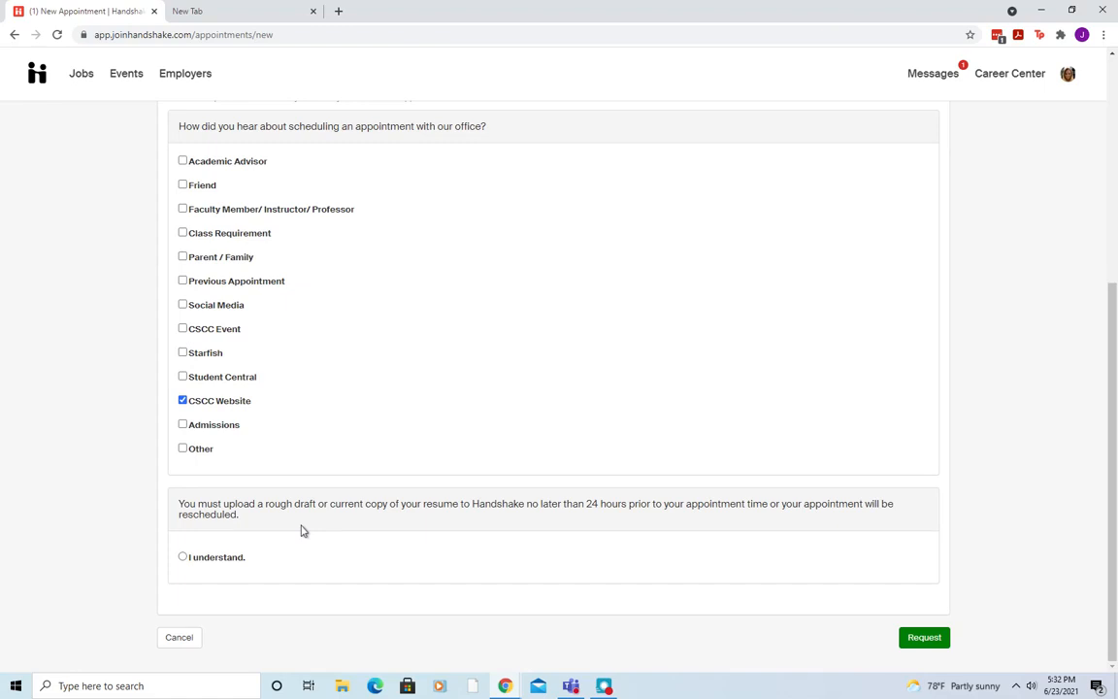
pyautogui.click(183, 559)
pyautogui.click(936, 649)
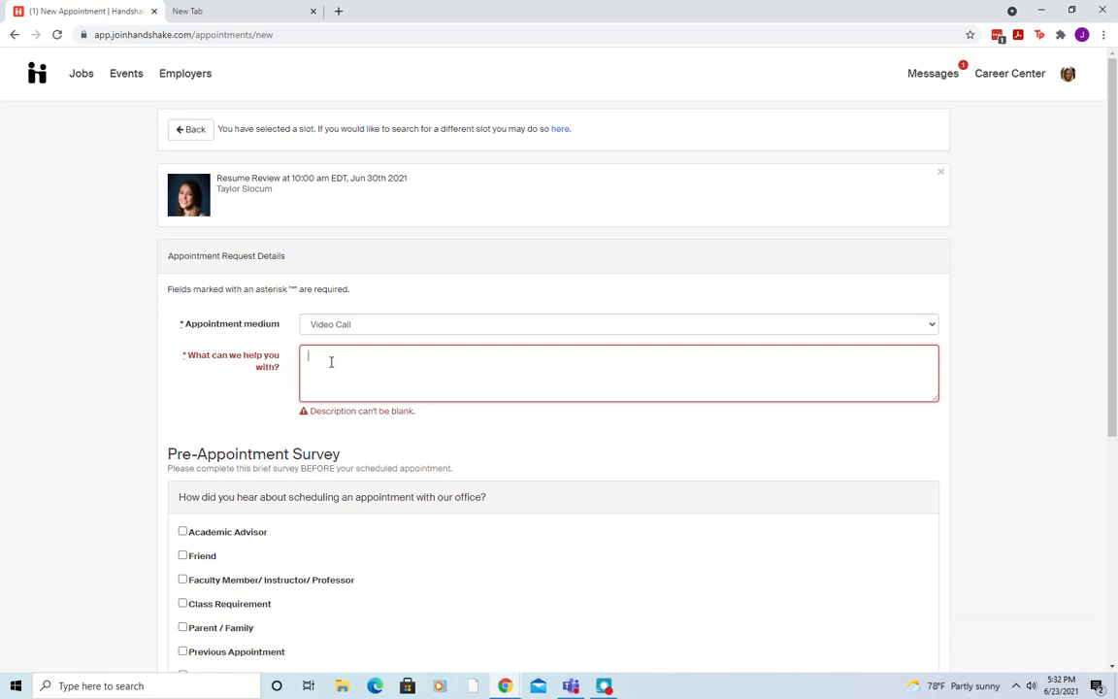
pyautogui.write('This is')
pyautogui.write(' for the vids')
# - Enter 'This is for the video' as the help description and successfully request the appointment
pyautogui.press('BackSpace')
pyautogui.write('eo')
pyautogui.click(450, 393)
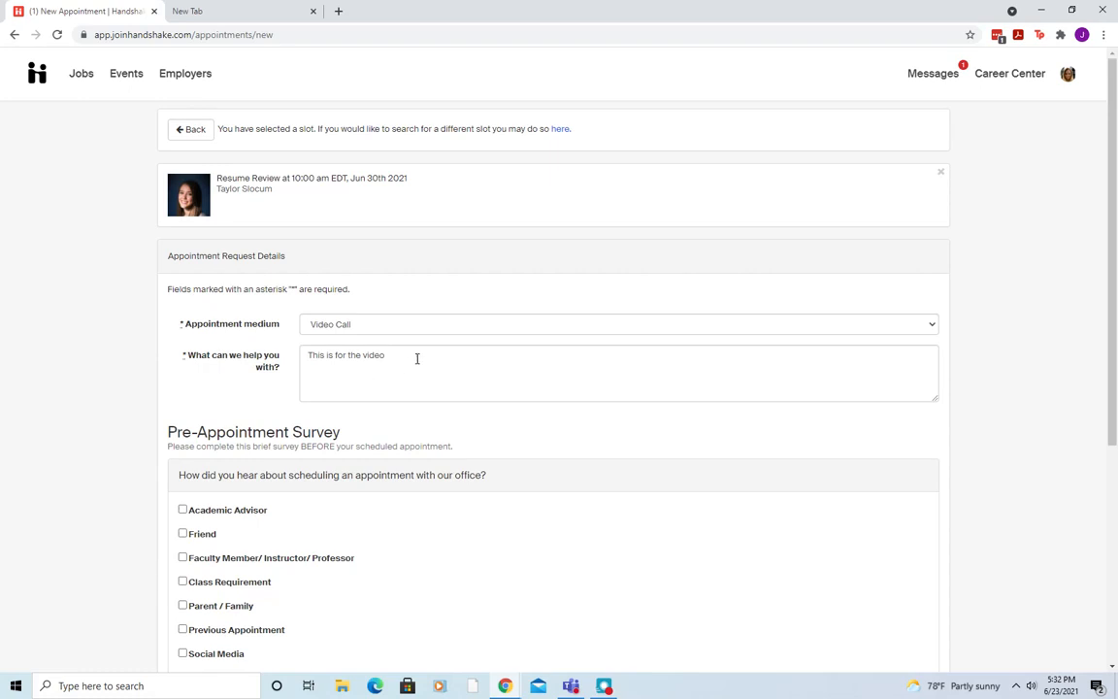
pyautogui.scroll(-5, 645, 422)
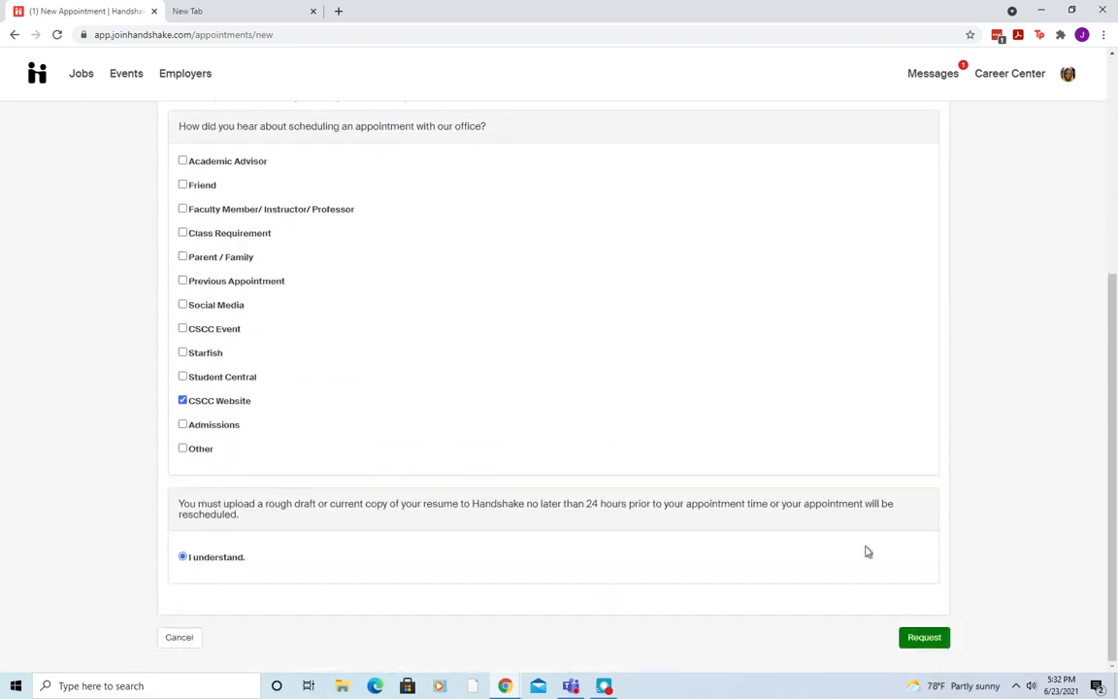
pyautogui.click(925, 637)
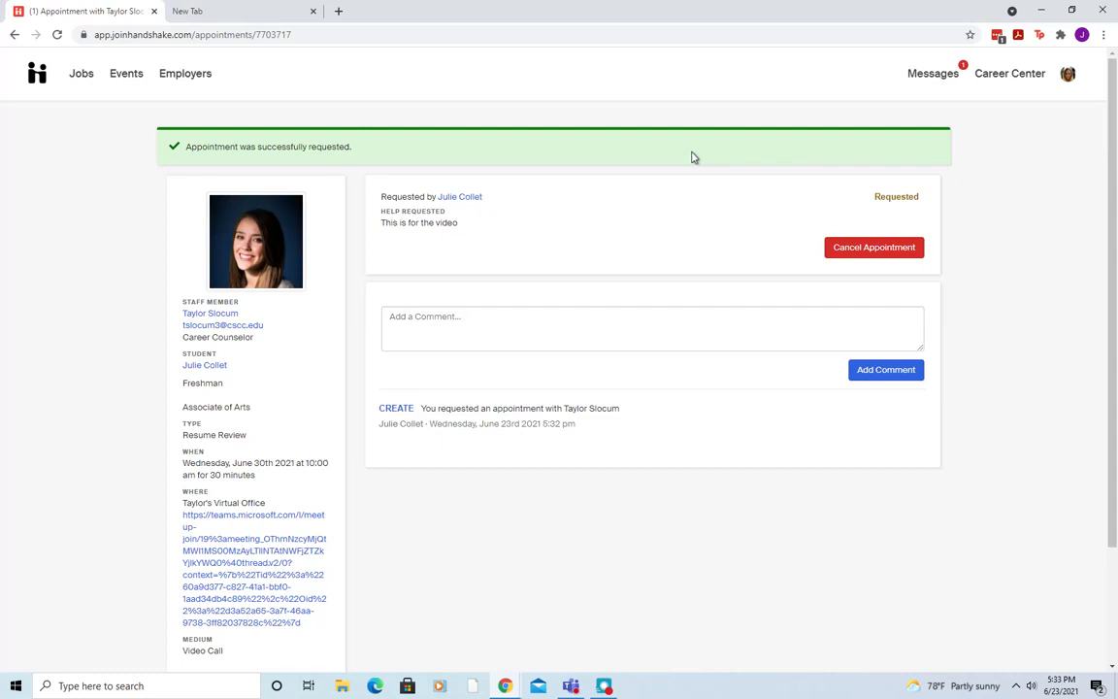
# - From the career center's Appointments list, view the requested June 30th Resume Review appointment
pyautogui.click(1016, 85)
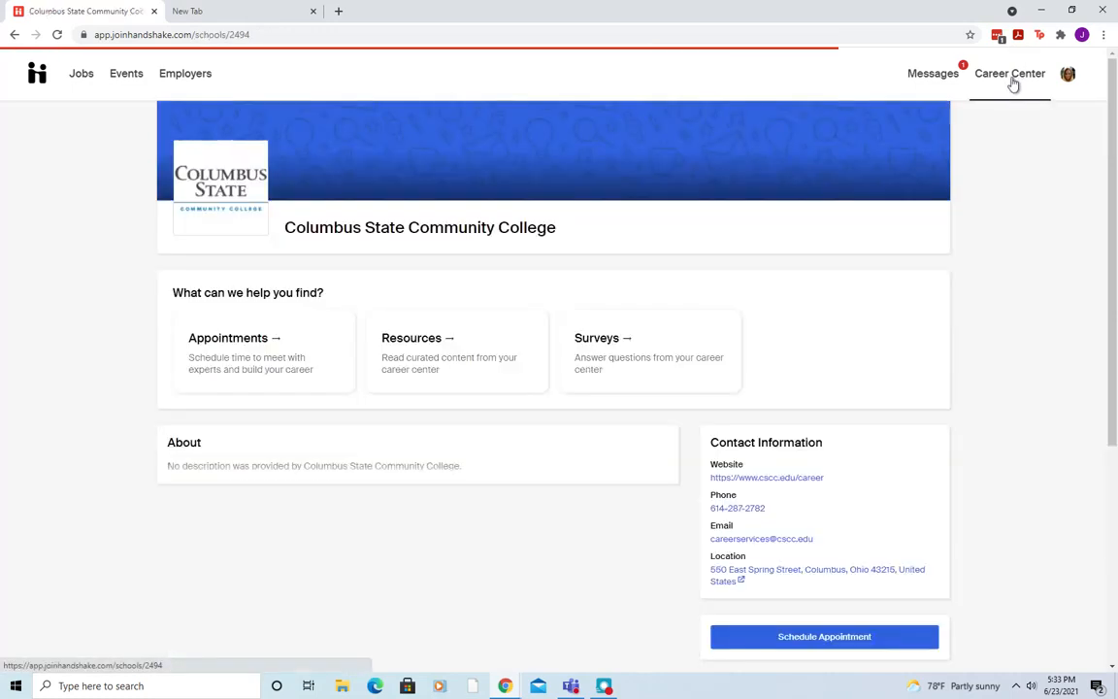
pyautogui.click(217, 342)
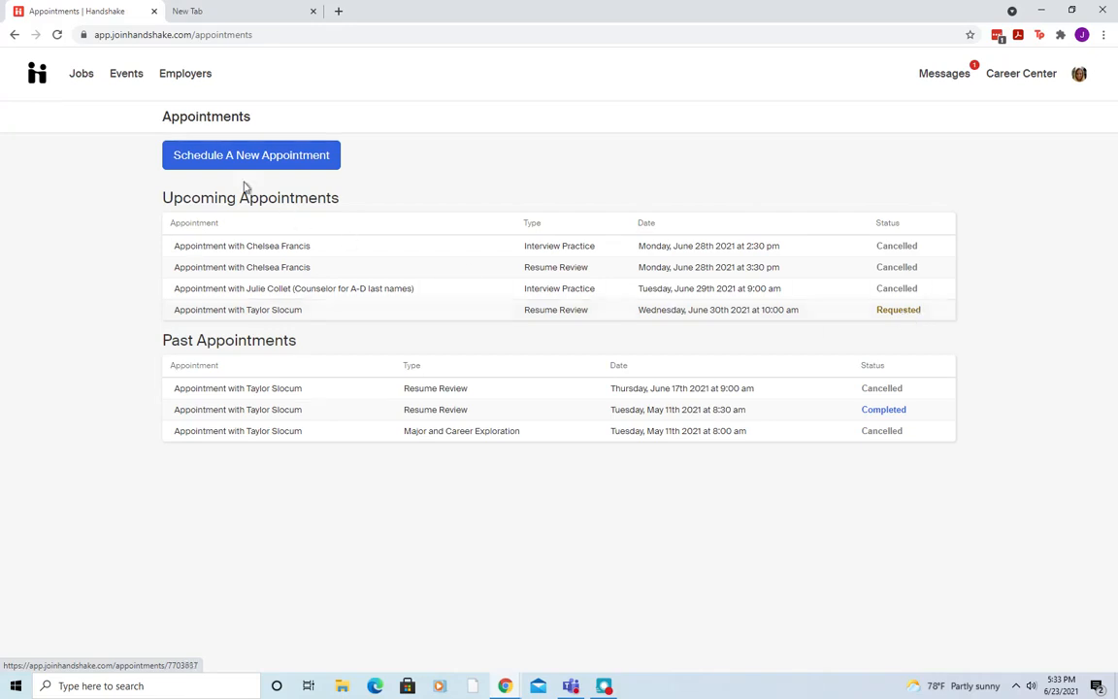
pyautogui.click(912, 312)
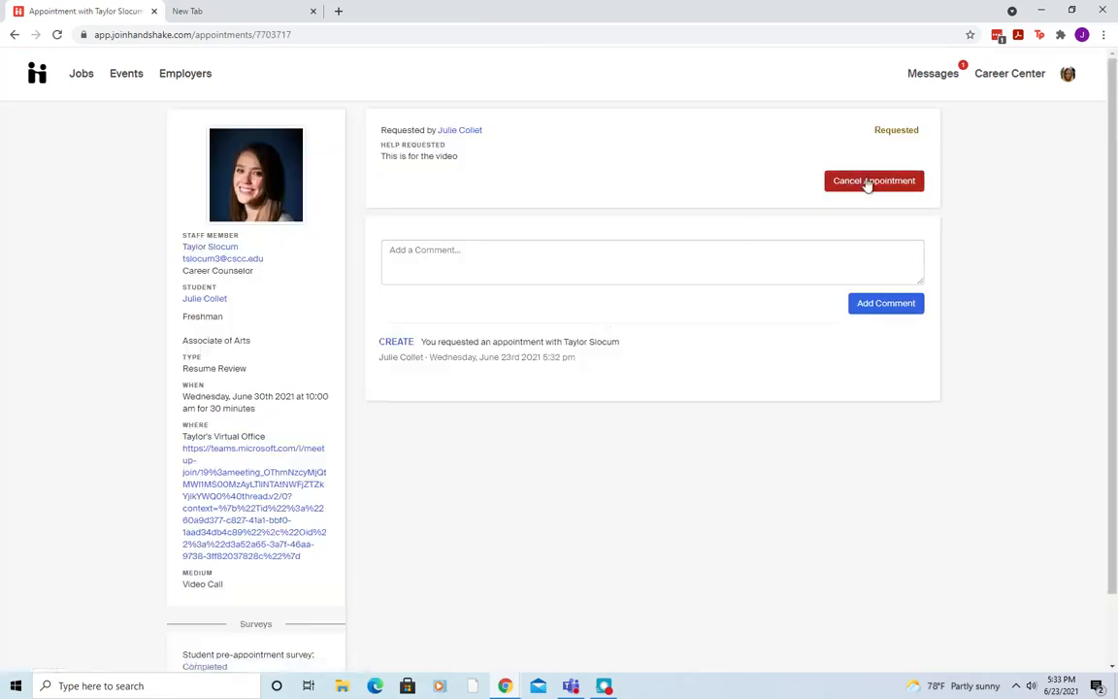
# - Cancel the appointment with message 'canceled due to using for the video' and return to the home page
pyautogui.click(869, 183)
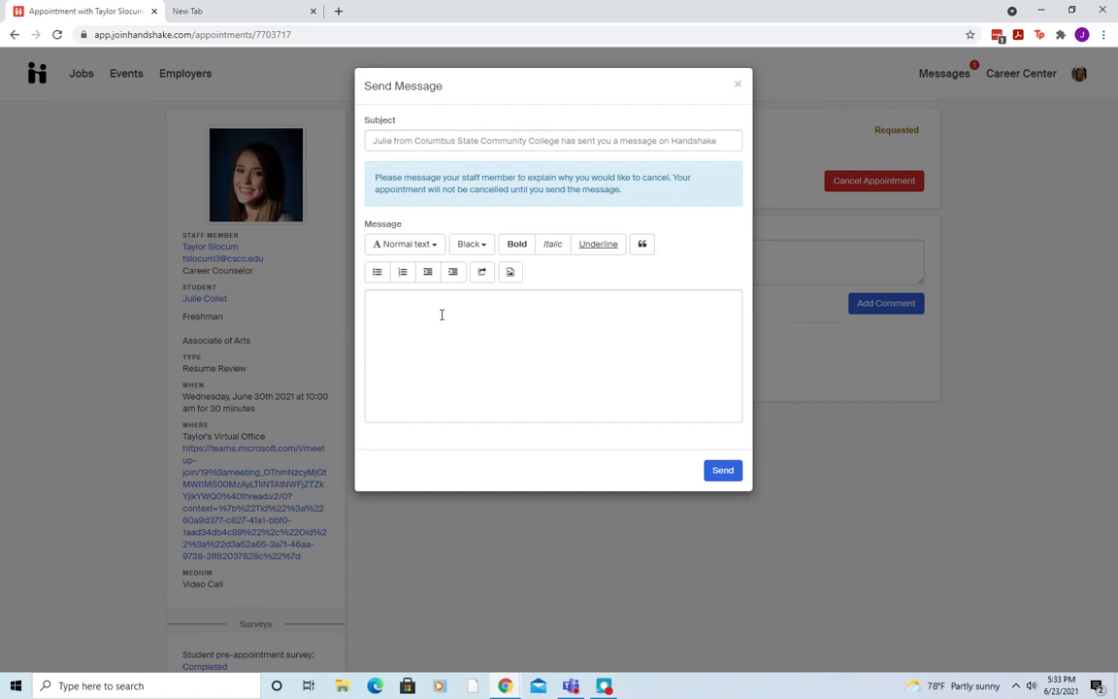
pyautogui.write('cancele')
pyautogui.write('d due to')
pyautogui.write(' using for the vi')
pyautogui.write('deo')
pyautogui.click(723, 473)
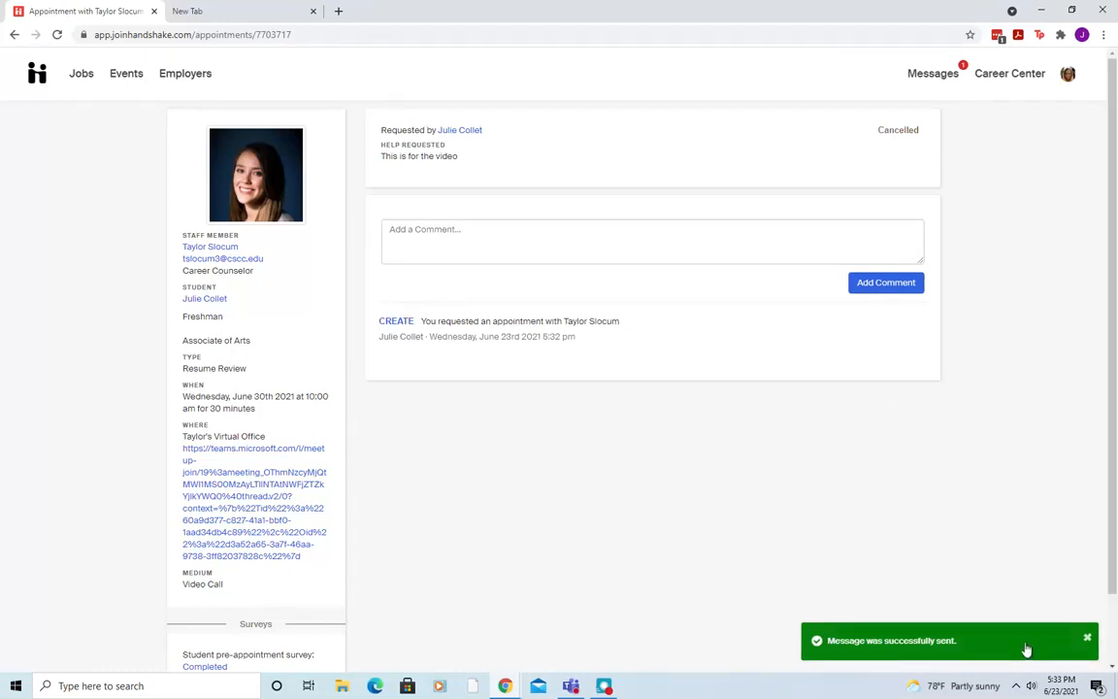
pyautogui.click(38, 77)
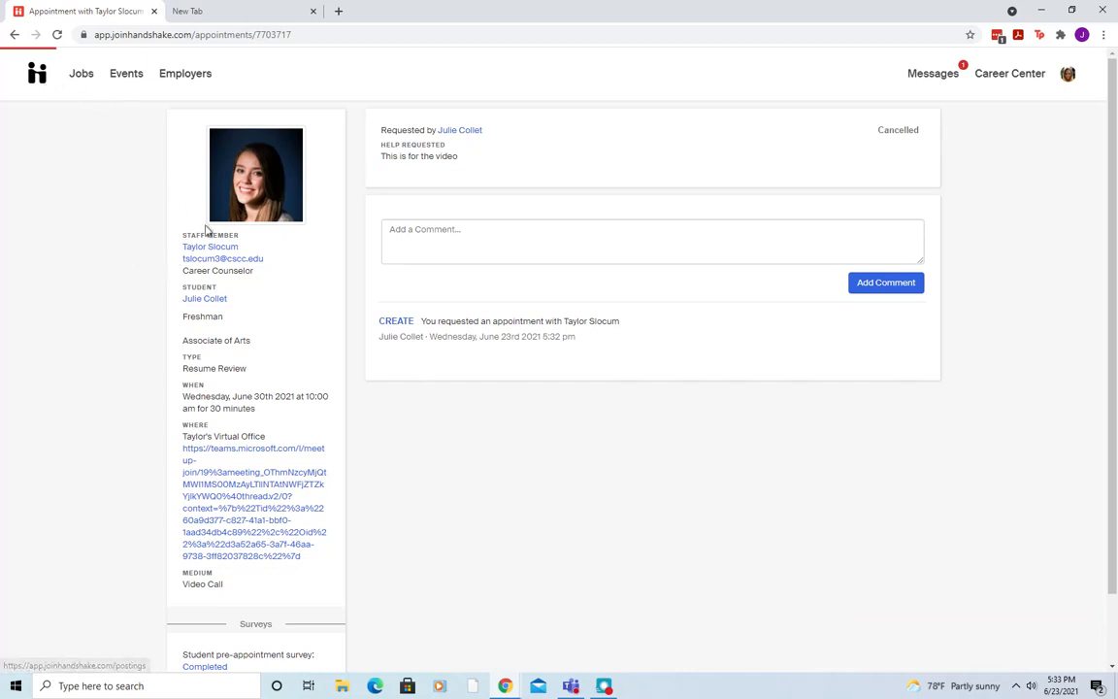